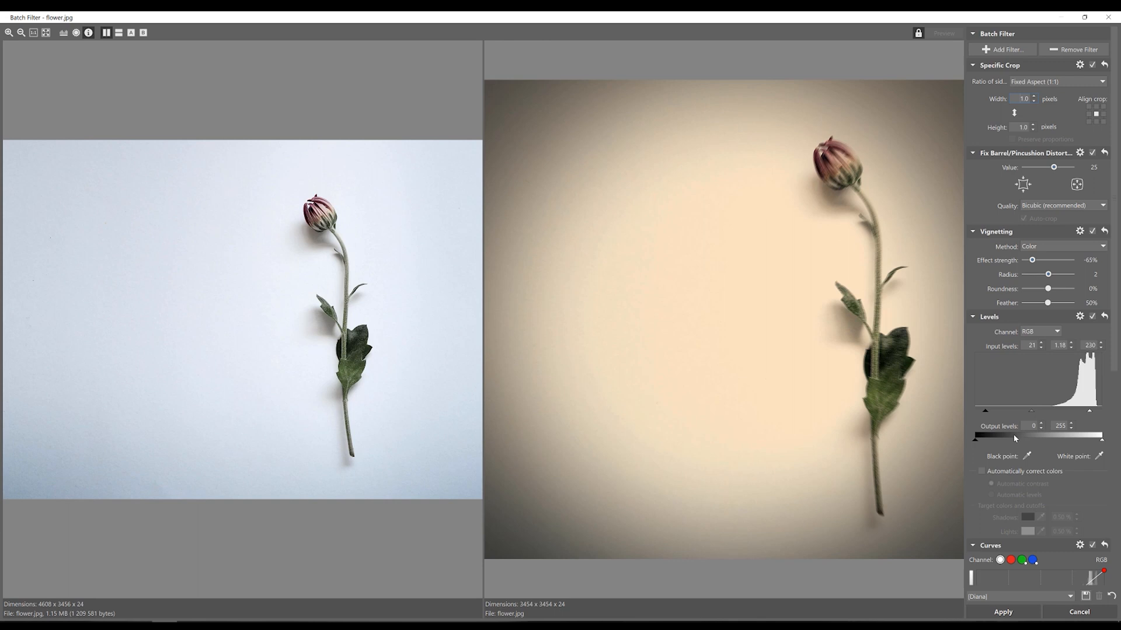
- Preview the Rounded white frame and White frame presets on the flower photo
click(1004, 600)
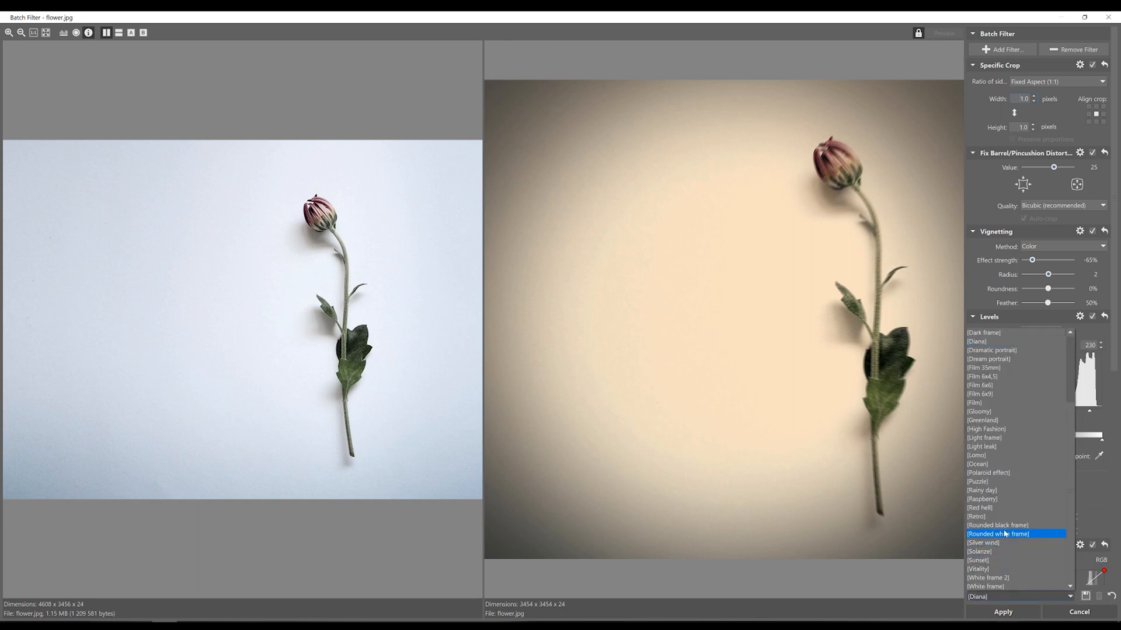
click(1005, 534)
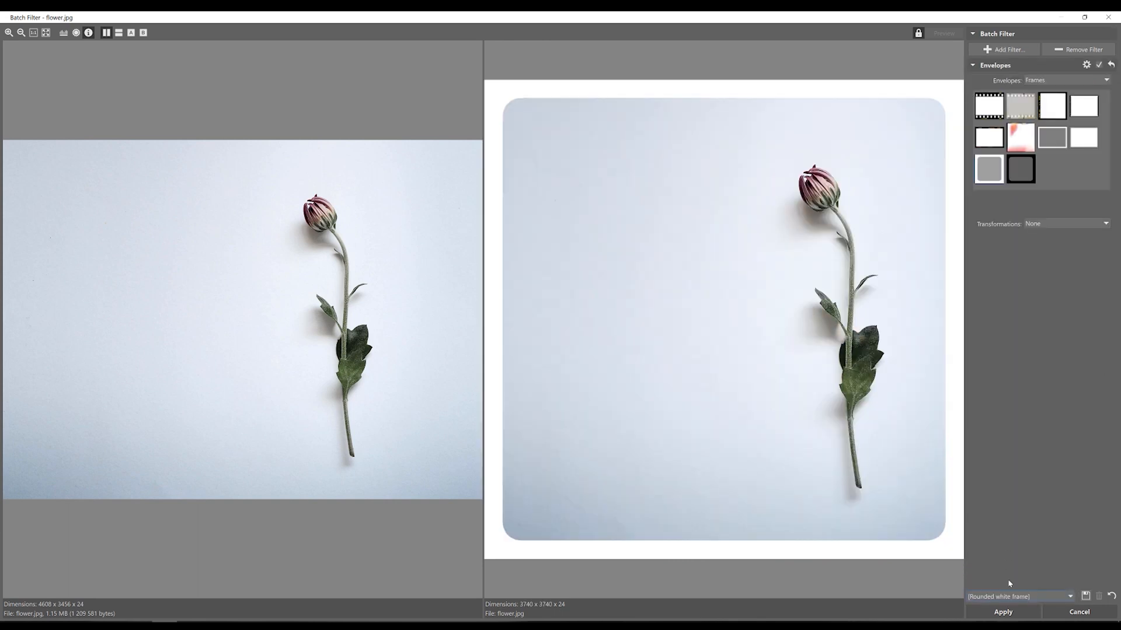
click(1010, 597)
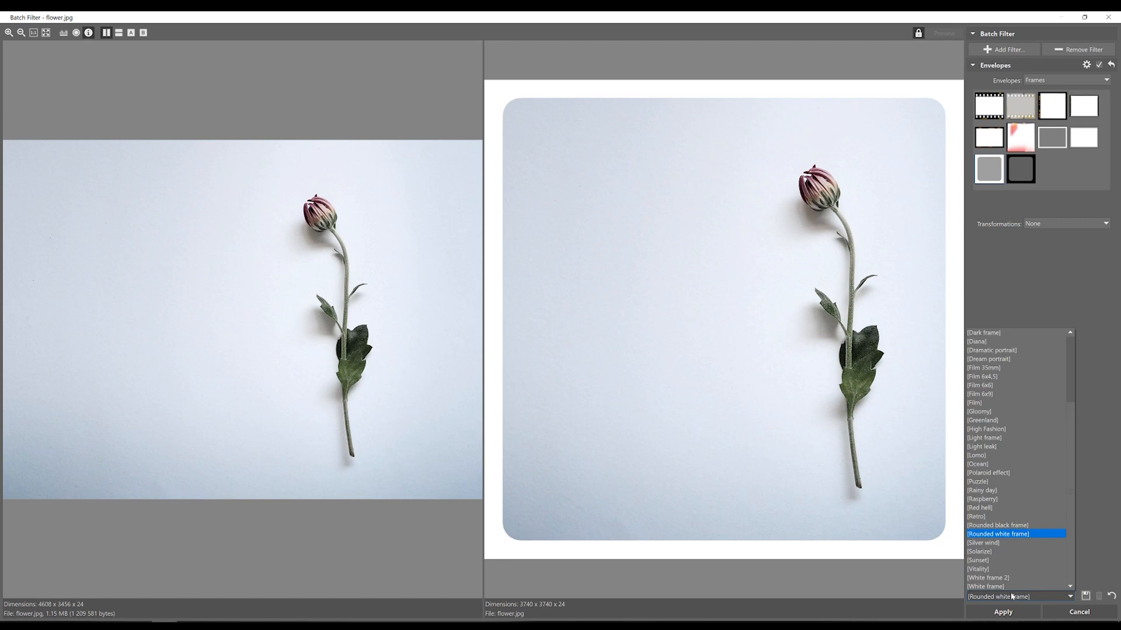
click(1009, 587)
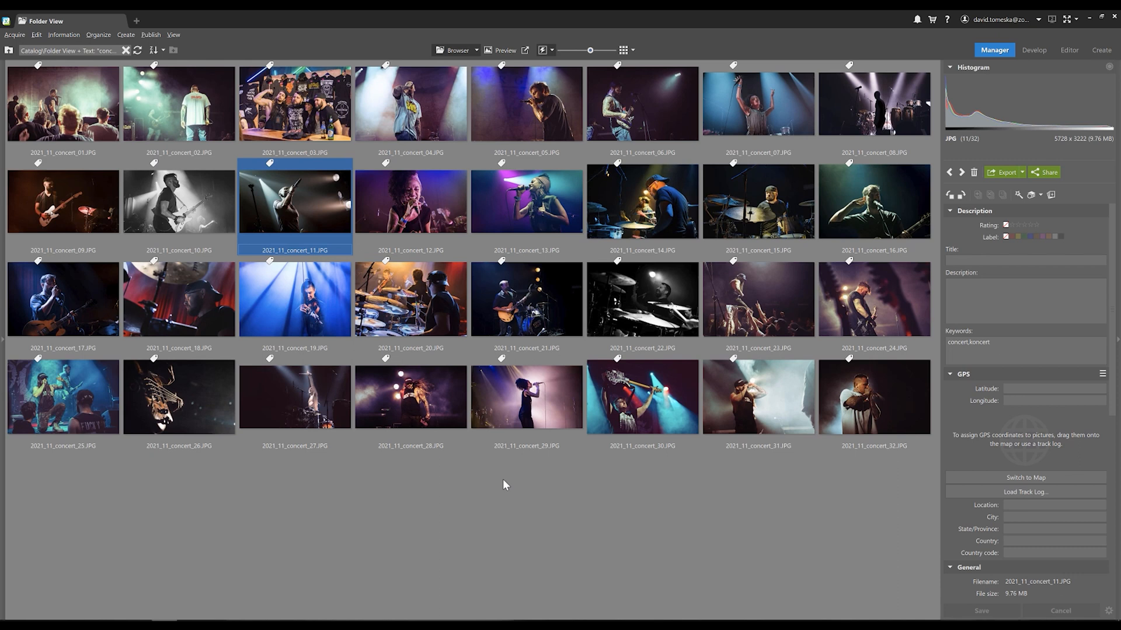
- Select the first eight concert photos, 2021_11_concert_01 through 2021_11_concert_08, one by one
key(Home)
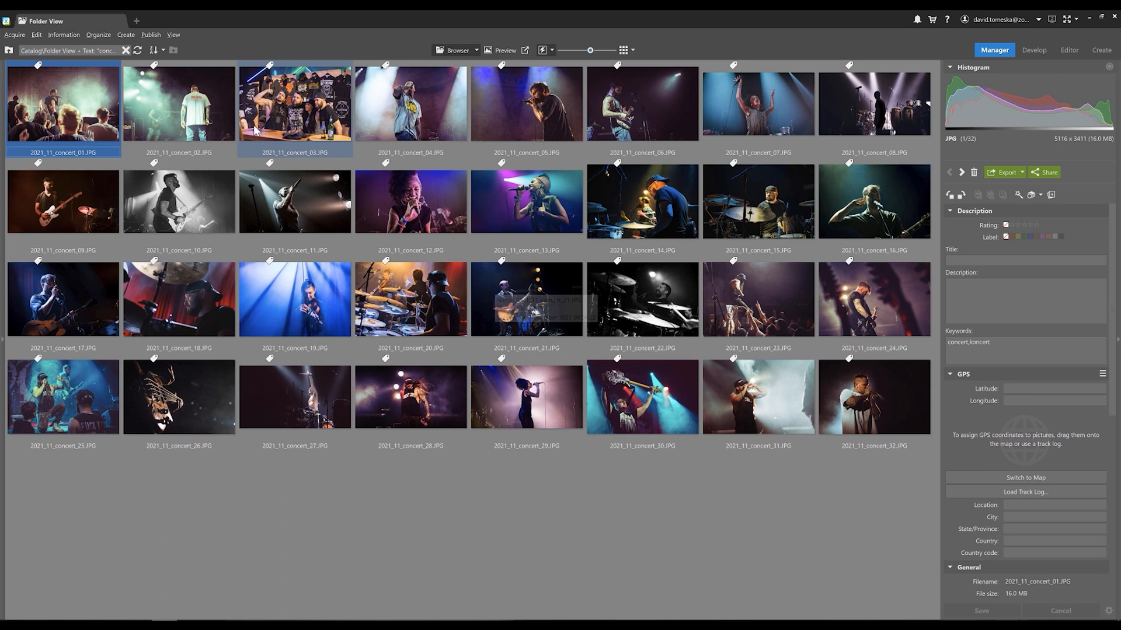
ctrl+click(178, 103)
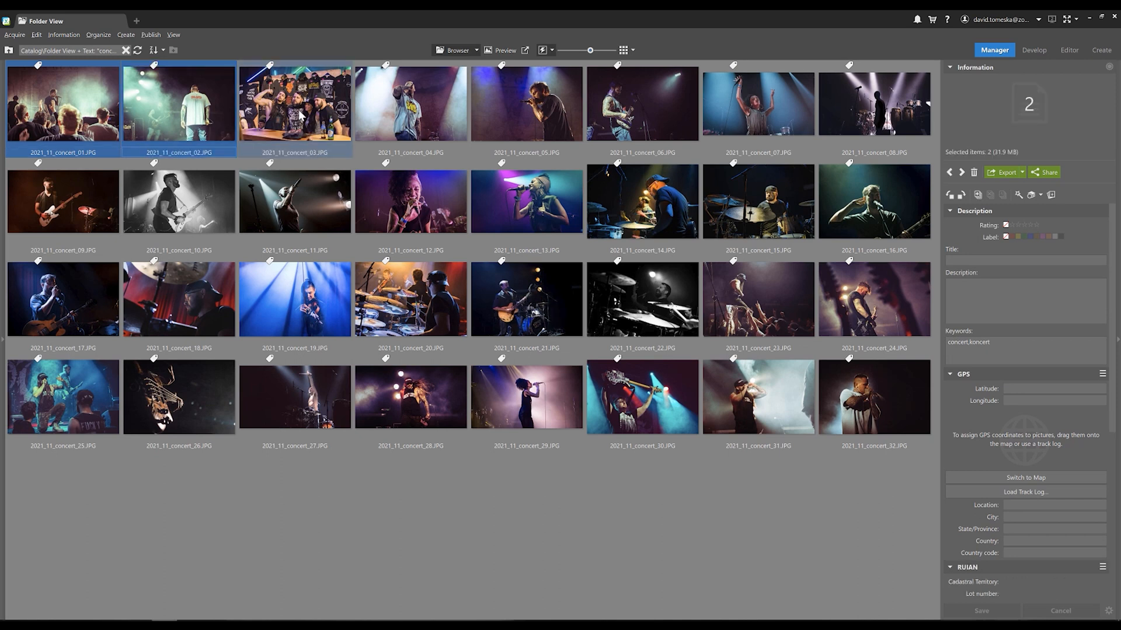
ctrl+click(295, 104)
ctrl+click(431, 110)
ctrl+click(513, 108)
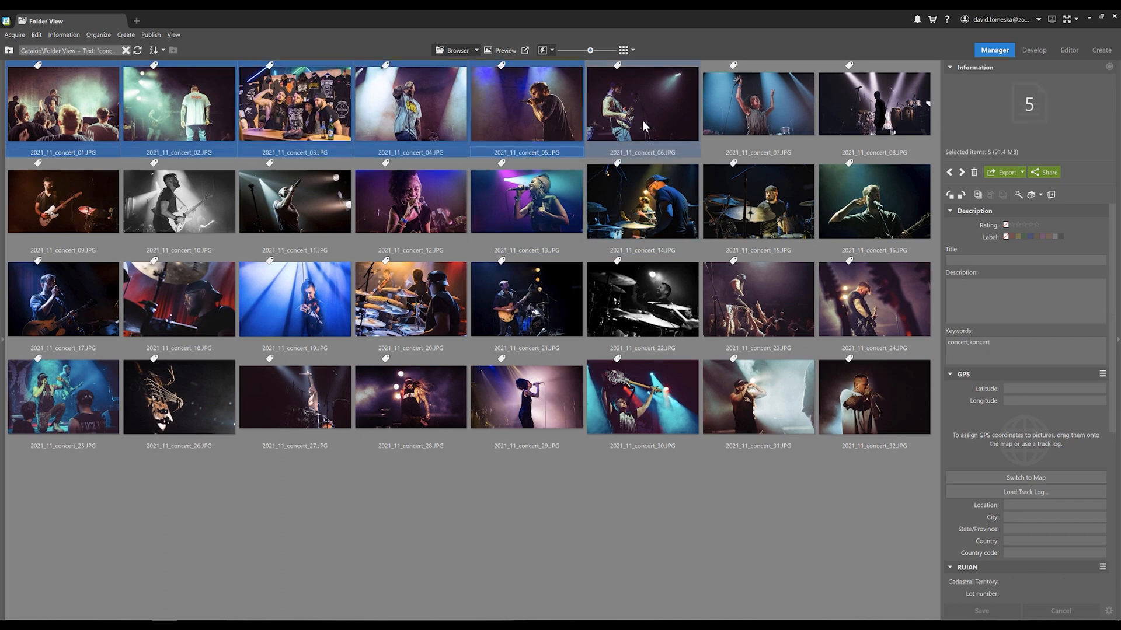
ctrl+click(642, 120)
ctrl+click(821, 130)
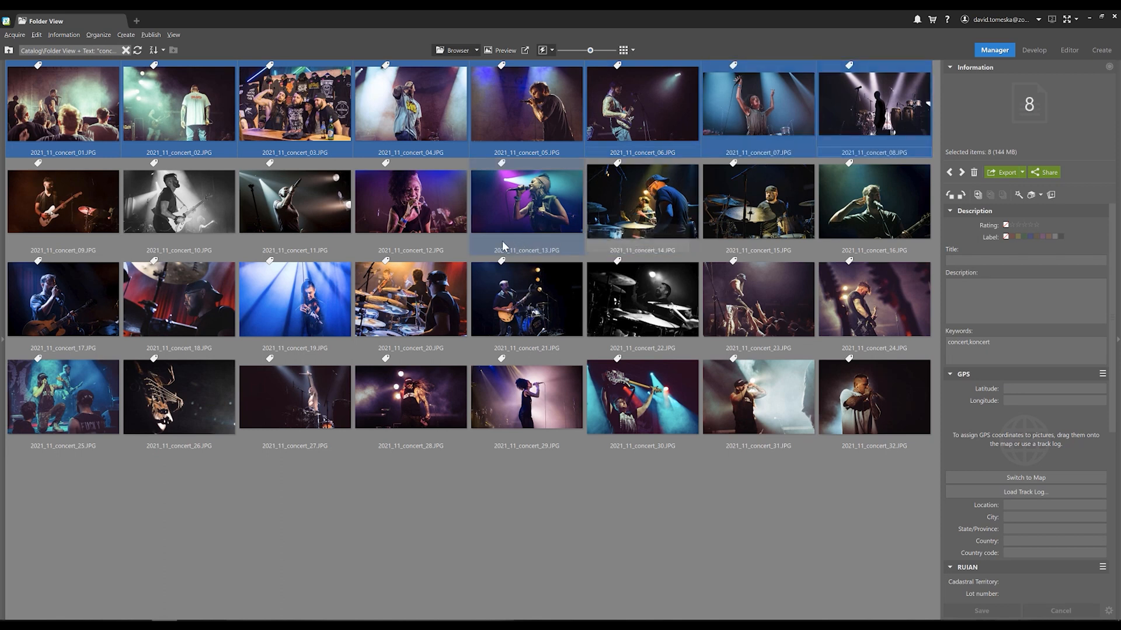
- Select all concert photos in the folder and open them in the Batch Filter
key(ctrl+a)
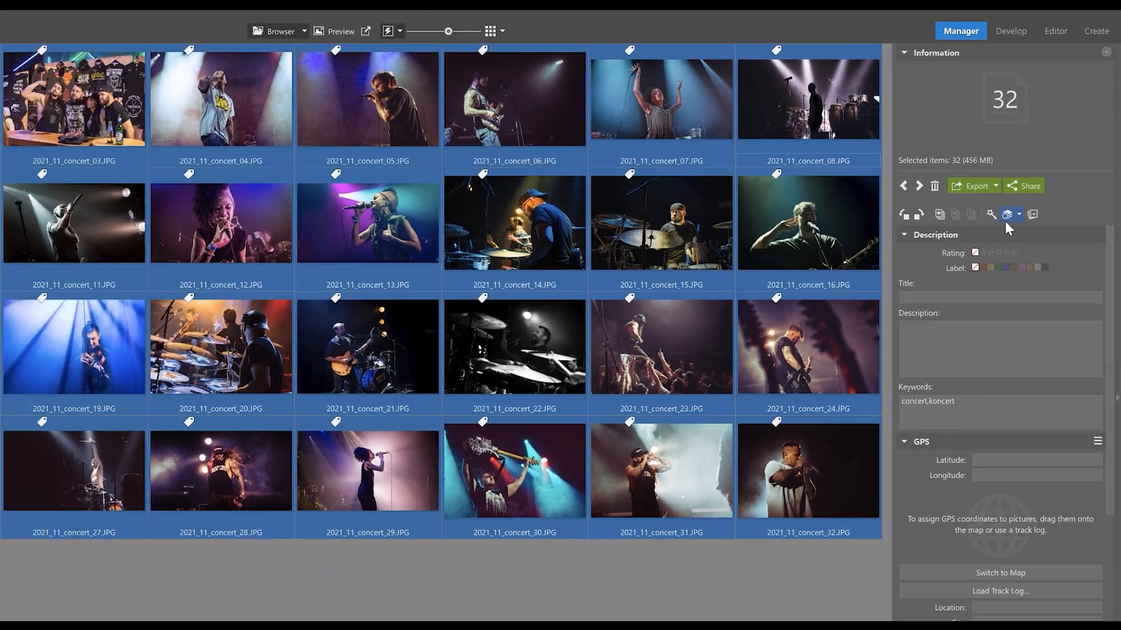
click(1005, 221)
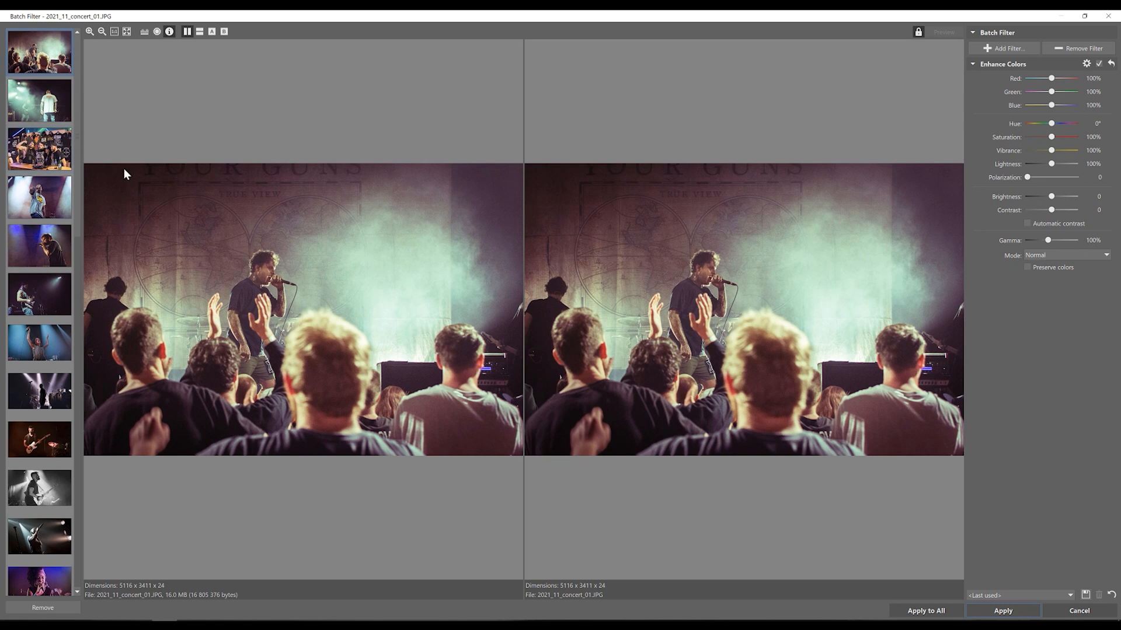
mouse_move(75, 149)
mouse_down()
mouse_move(71, 206)
mouse_move(73, 132)
mouse_up()
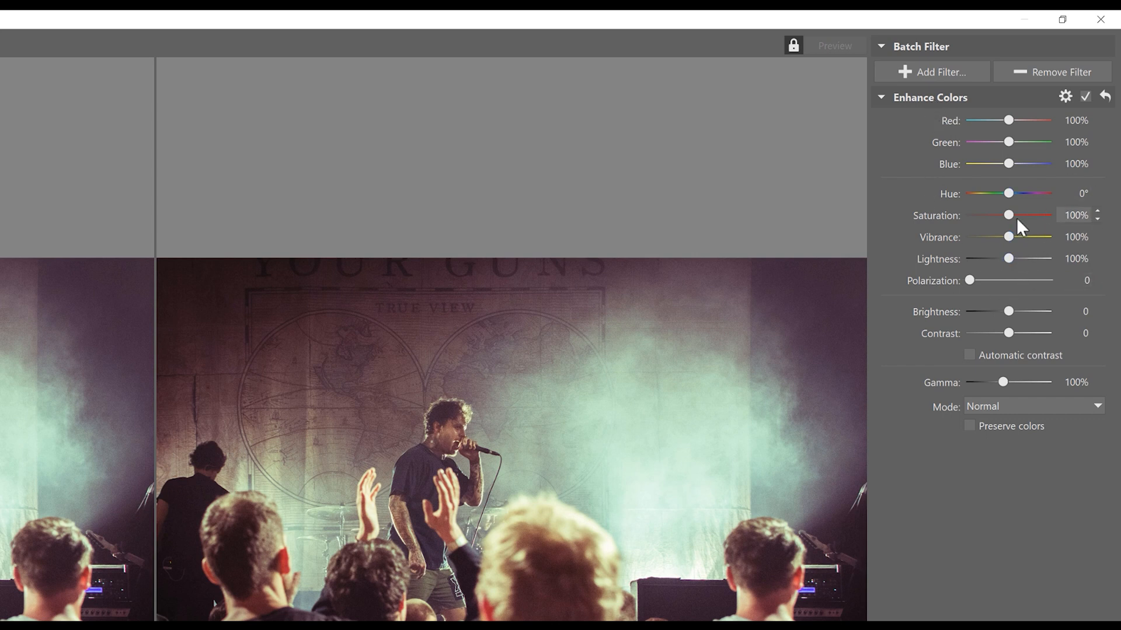
- Remove the Enhance Colors filter from the batch and add a Resize filter in its place
click(1041, 73)
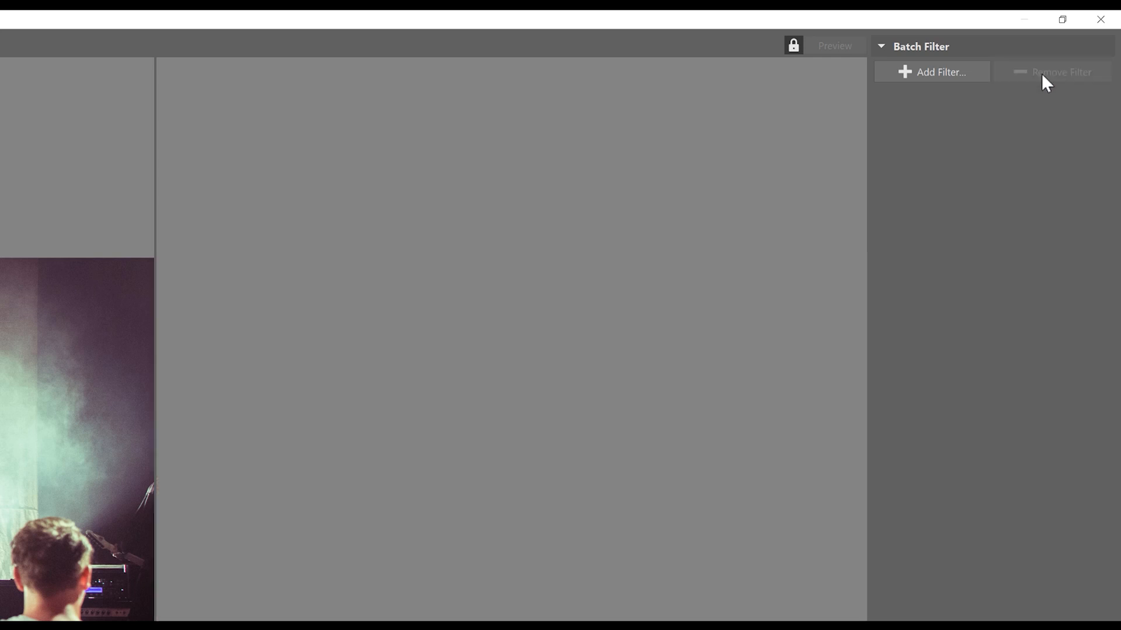
click(944, 70)
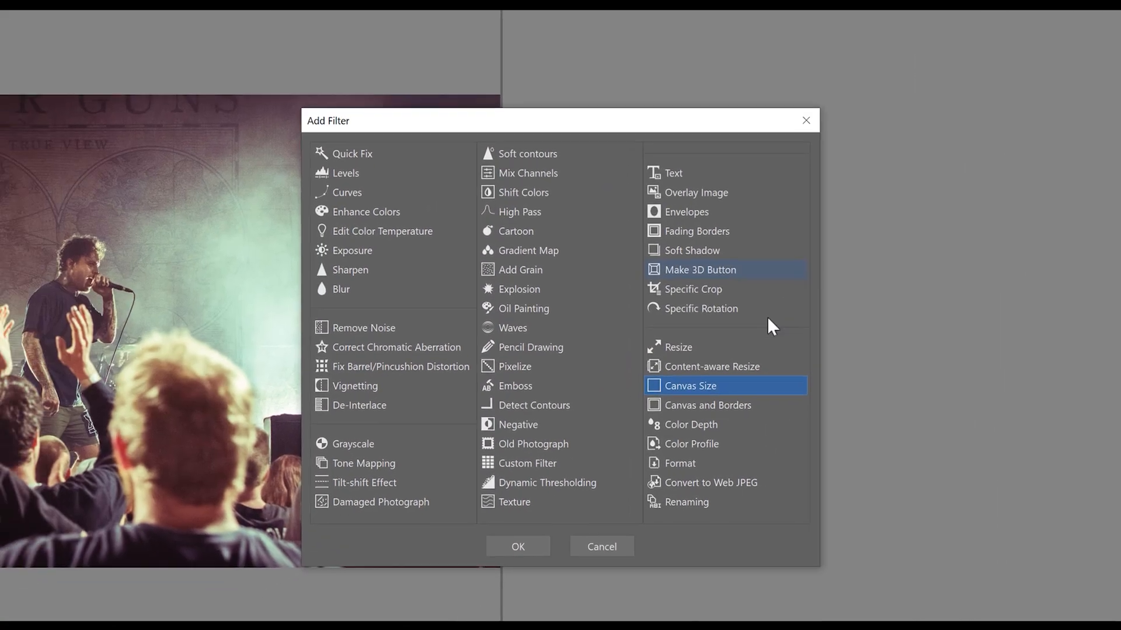
click(543, 537)
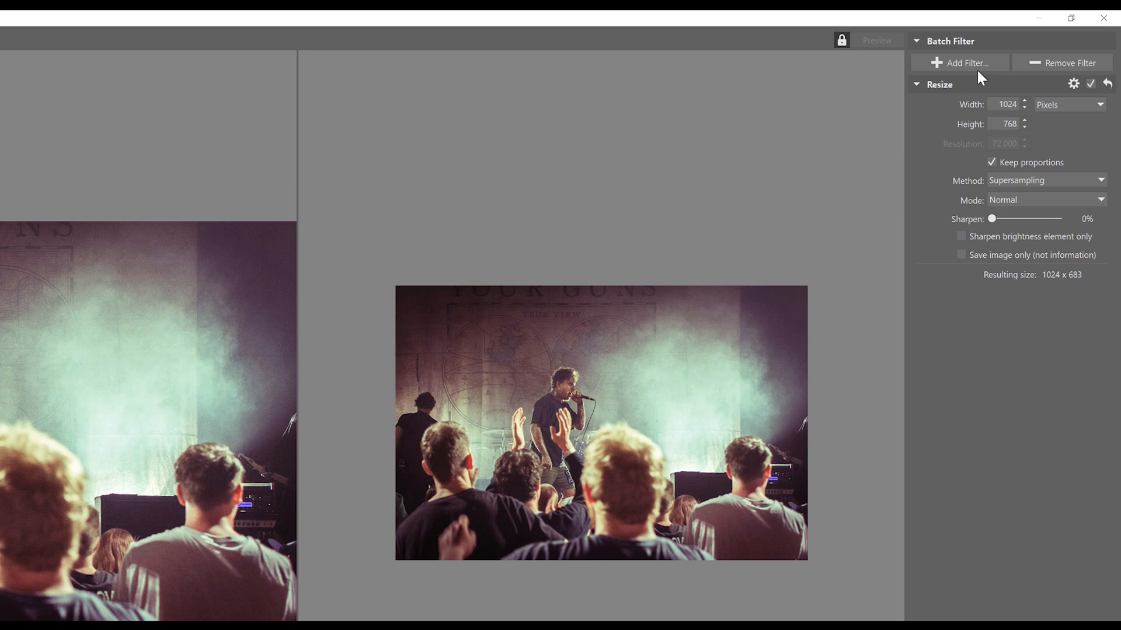
click(960, 62)
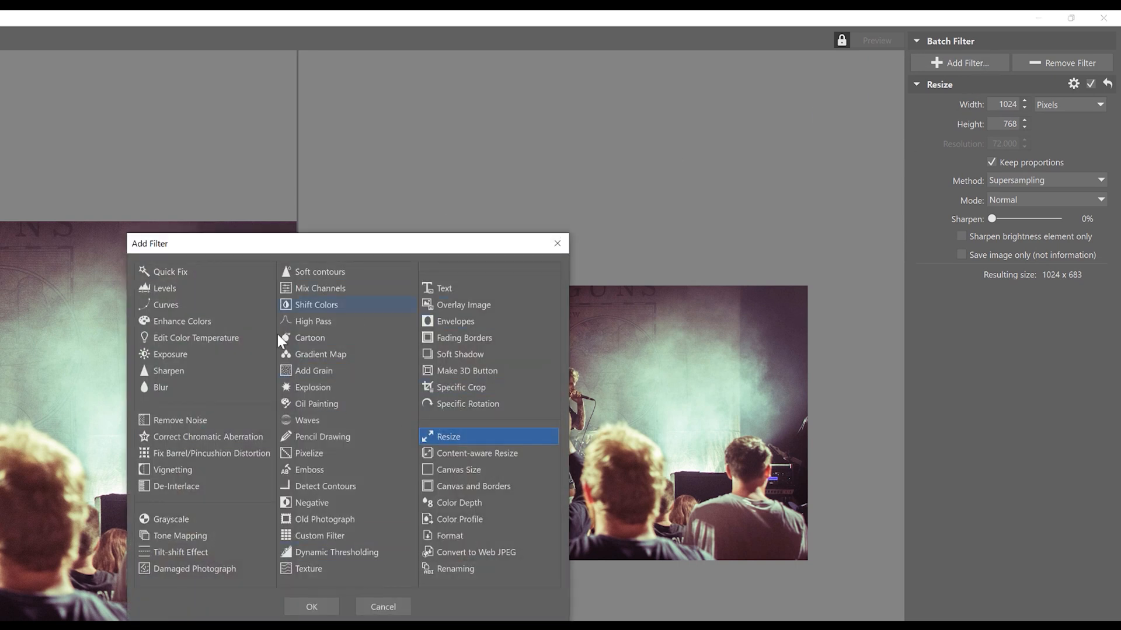
click(396, 605)
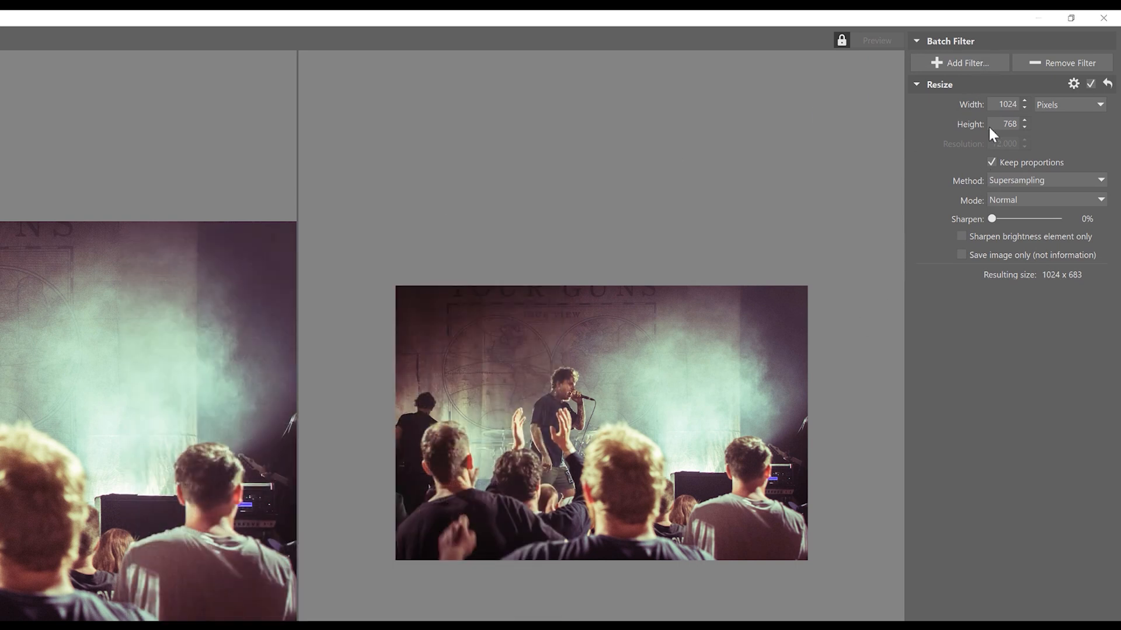
- Set the Resize filter to 2000 × 2000 pixels with the mode Never increase size
double_click(1015, 105)
text(2000)
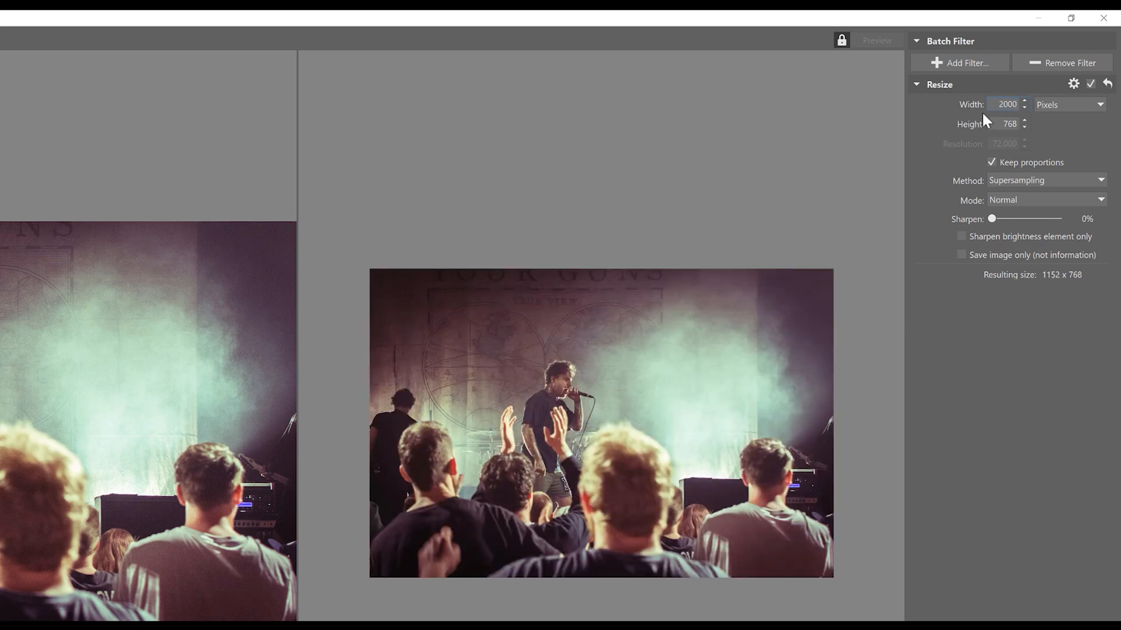
double_click(1002, 124)
text(200)
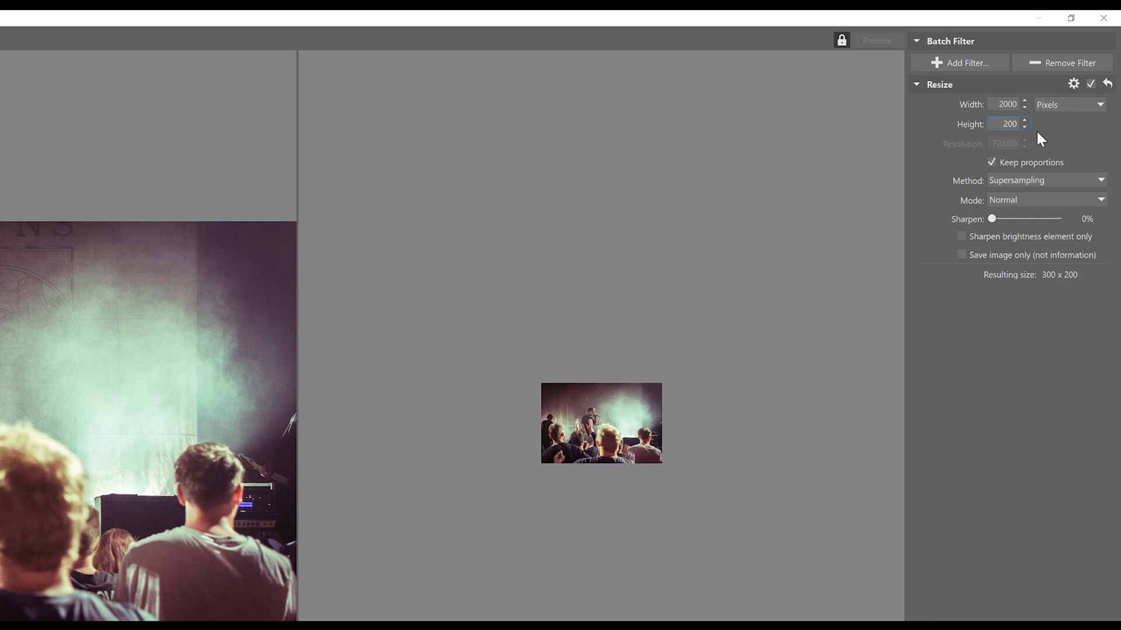
text(0)
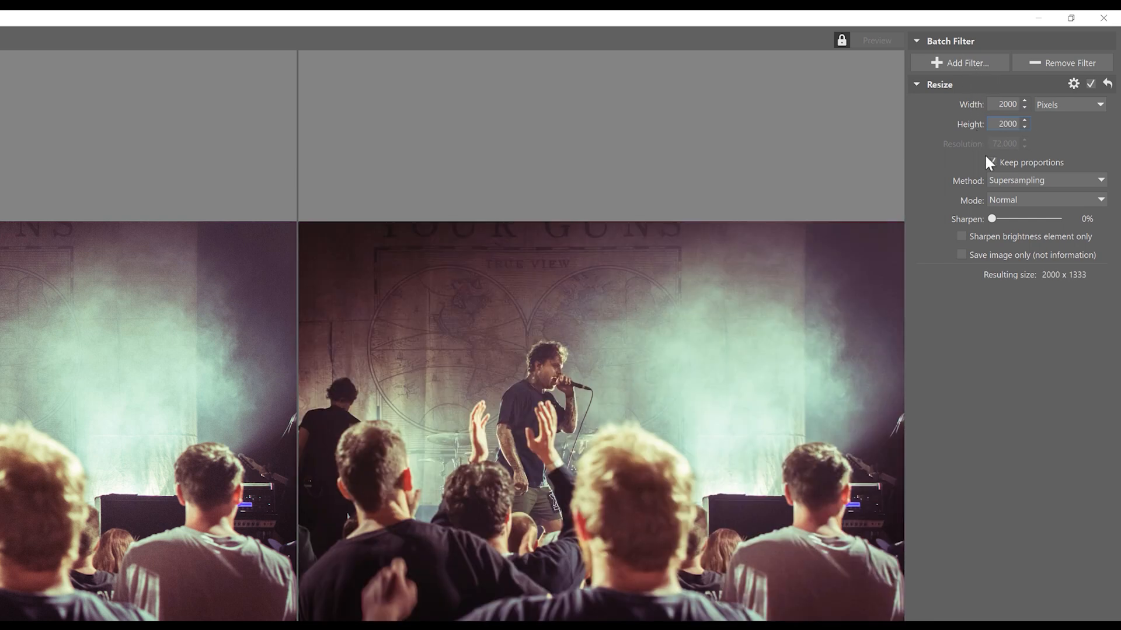
click(1014, 198)
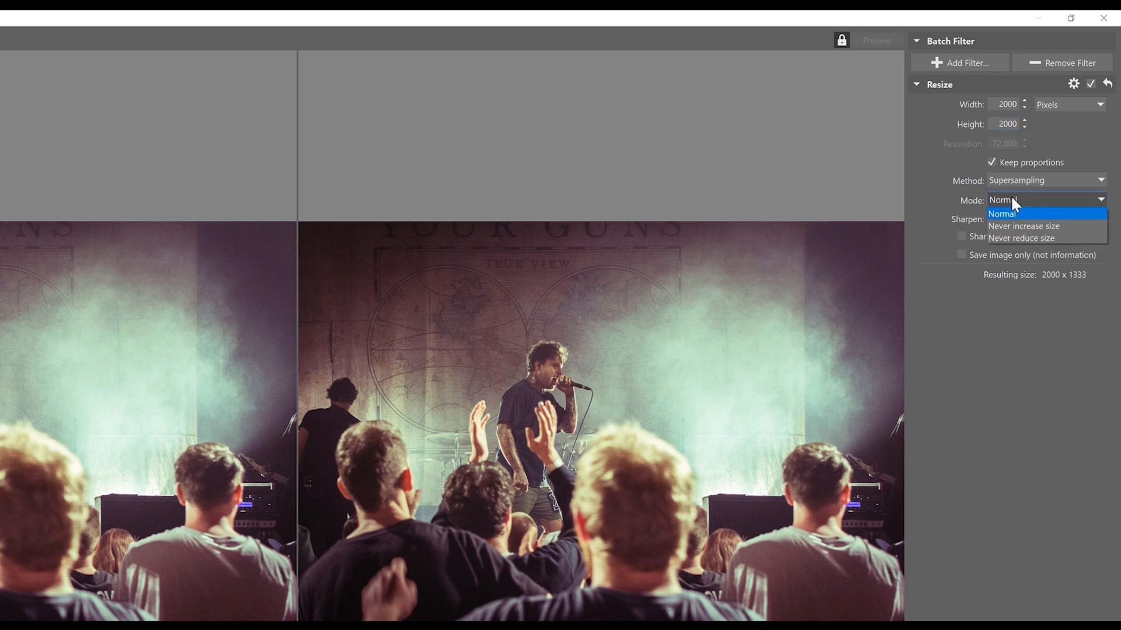
click(1018, 226)
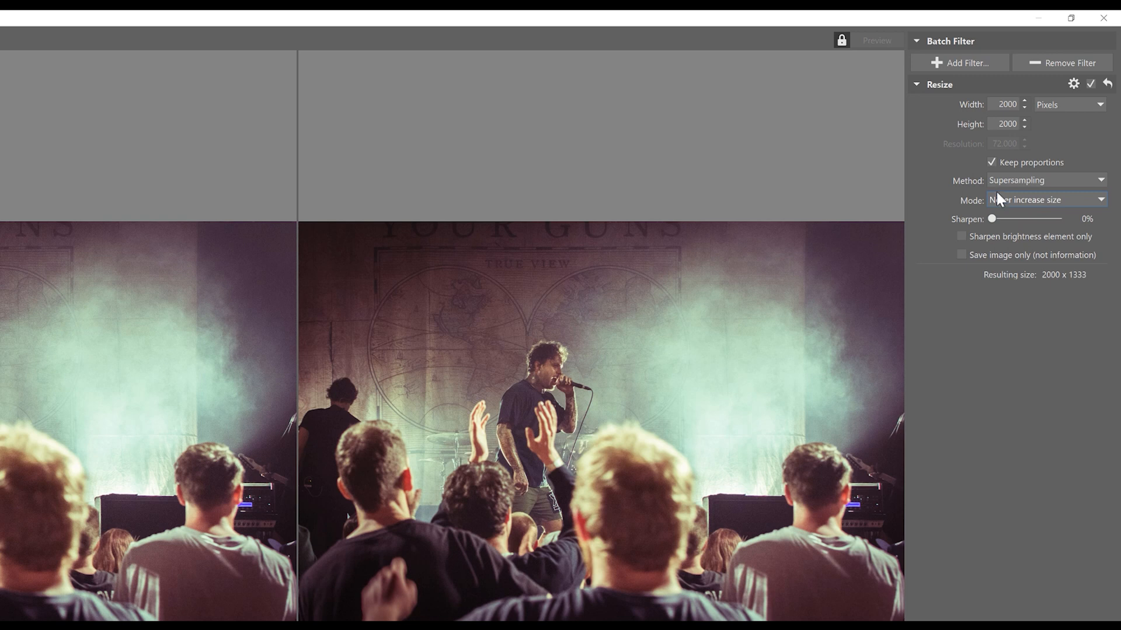
- Add a Canvas Size filter and set its width and height to 2000 pixels each
click(969, 62)
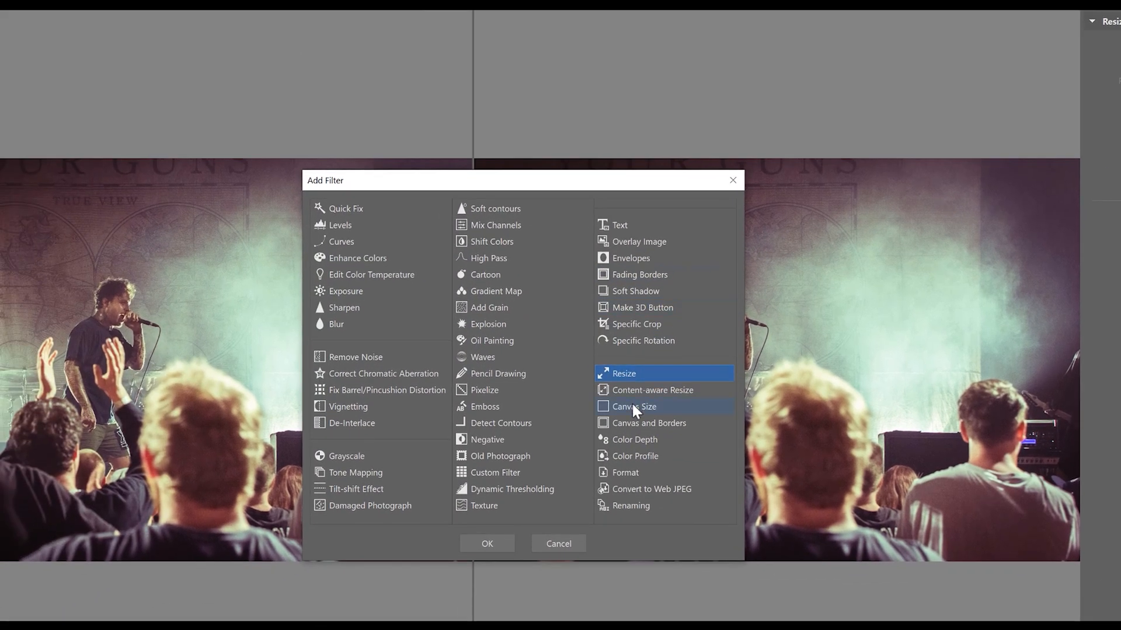
click(632, 405)
click(486, 543)
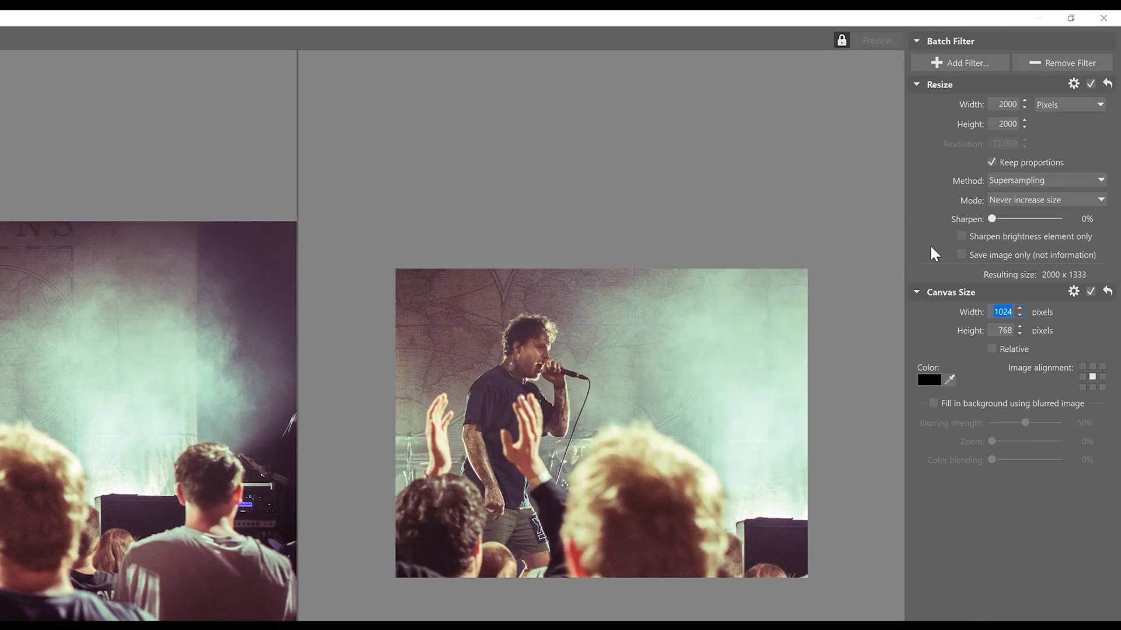
text(2000)
double_click(1006, 336)
text(2000)
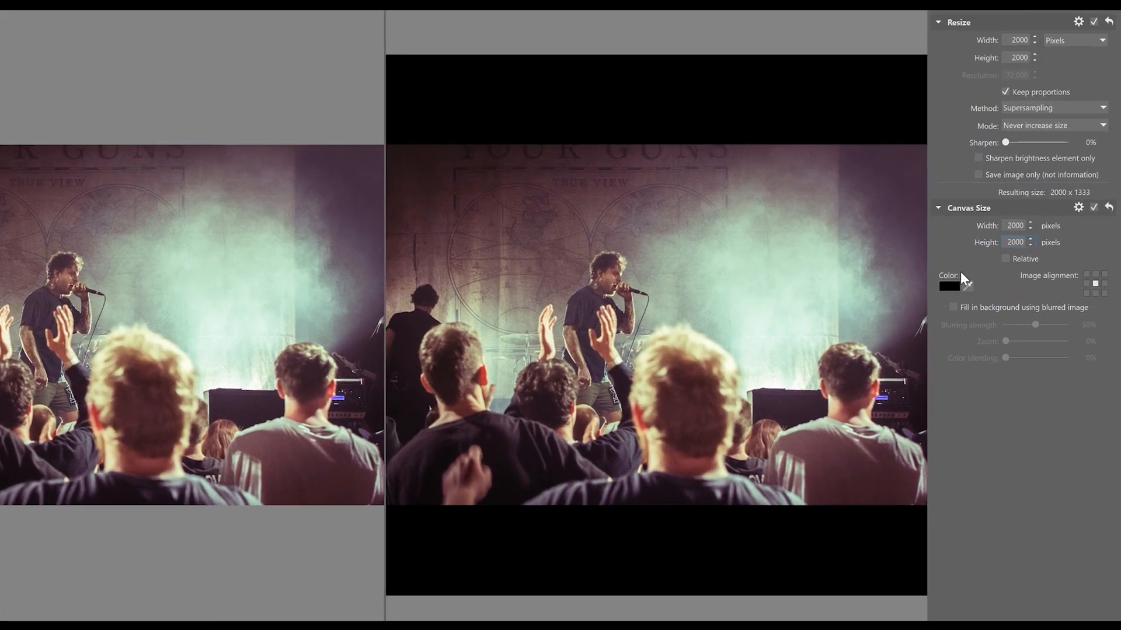
- Fill the canvas background using the blurred image, with 56% blurring strength and 5% zoom
click(947, 307)
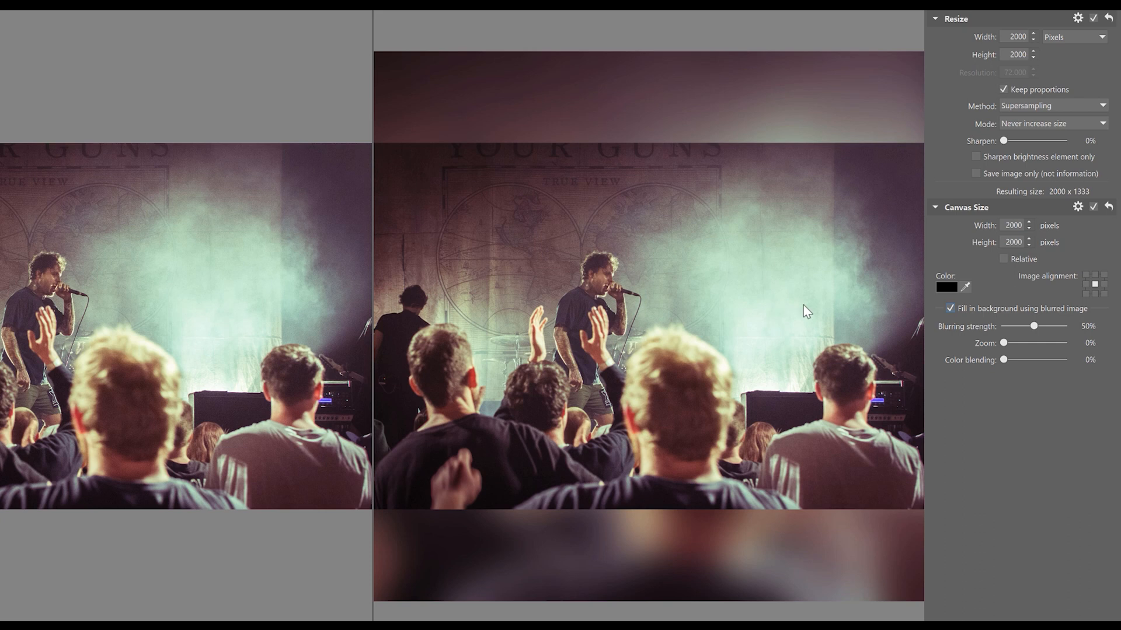
click(1052, 325)
click(1054, 325)
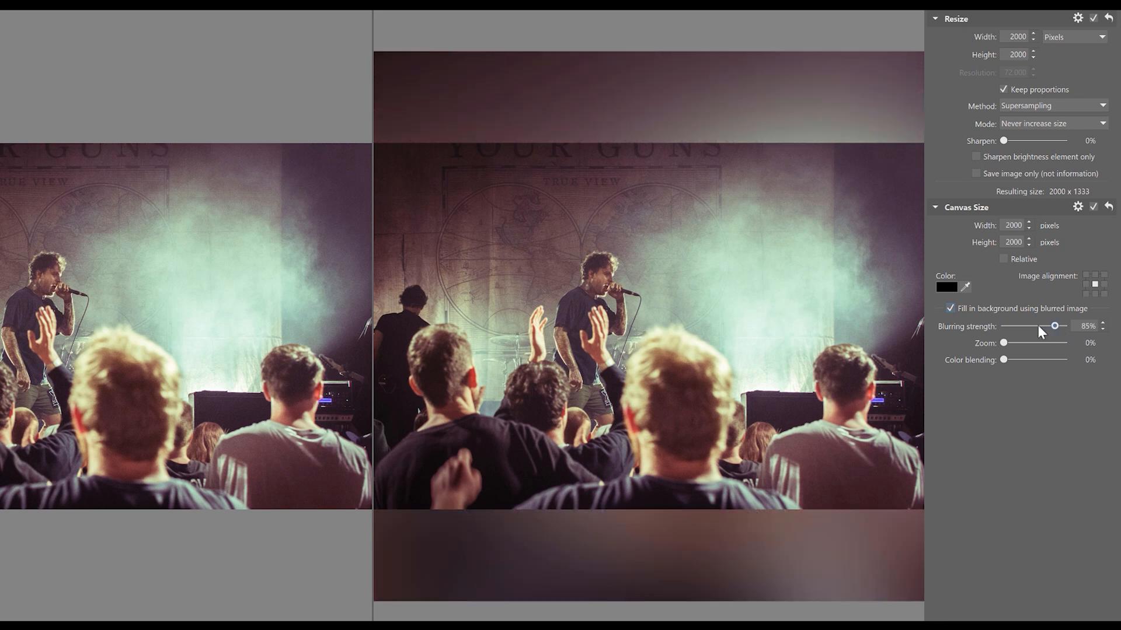
click(1038, 325)
click(1026, 342)
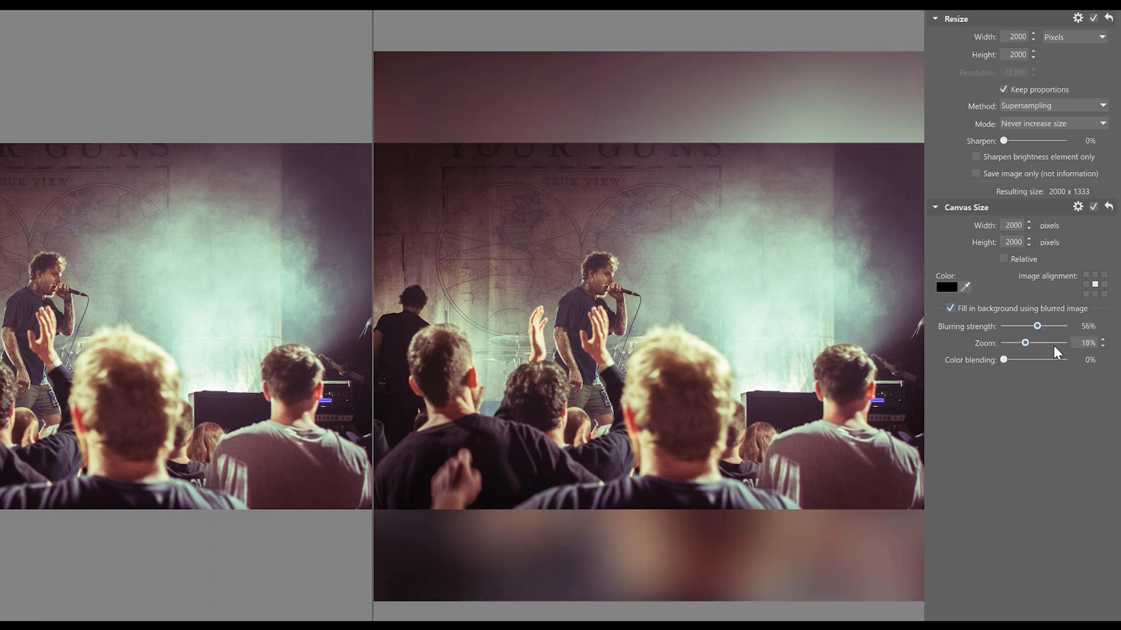
click(1009, 342)
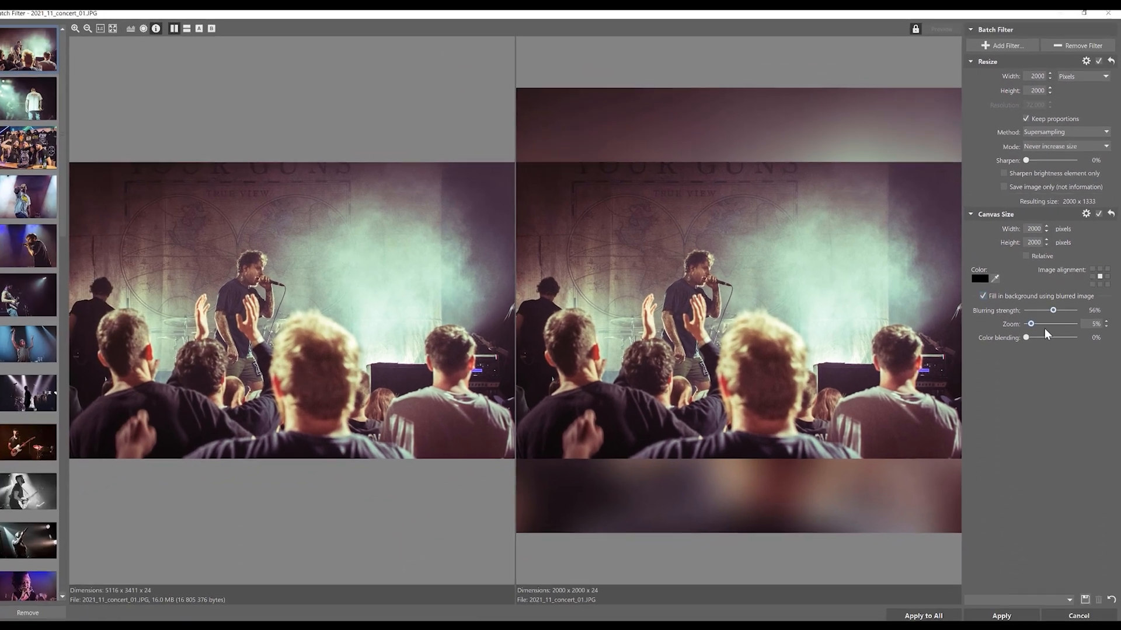
- Save the filter combination as a preset named instagram and apply it to all the photos
click(1085, 595)
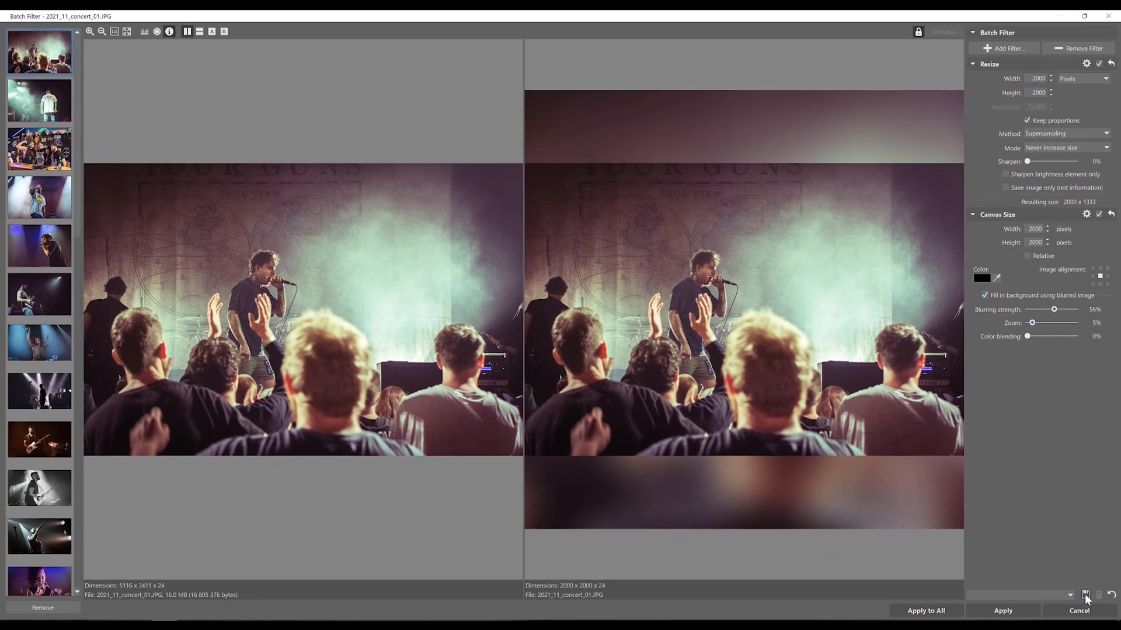
key(BackSpace)
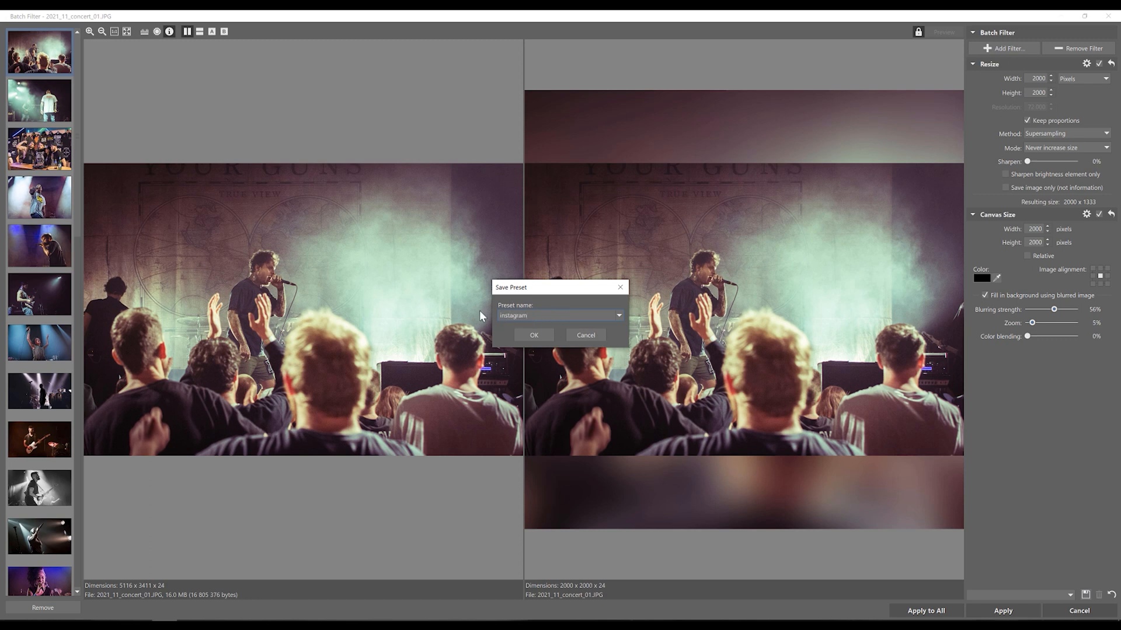
click(540, 335)
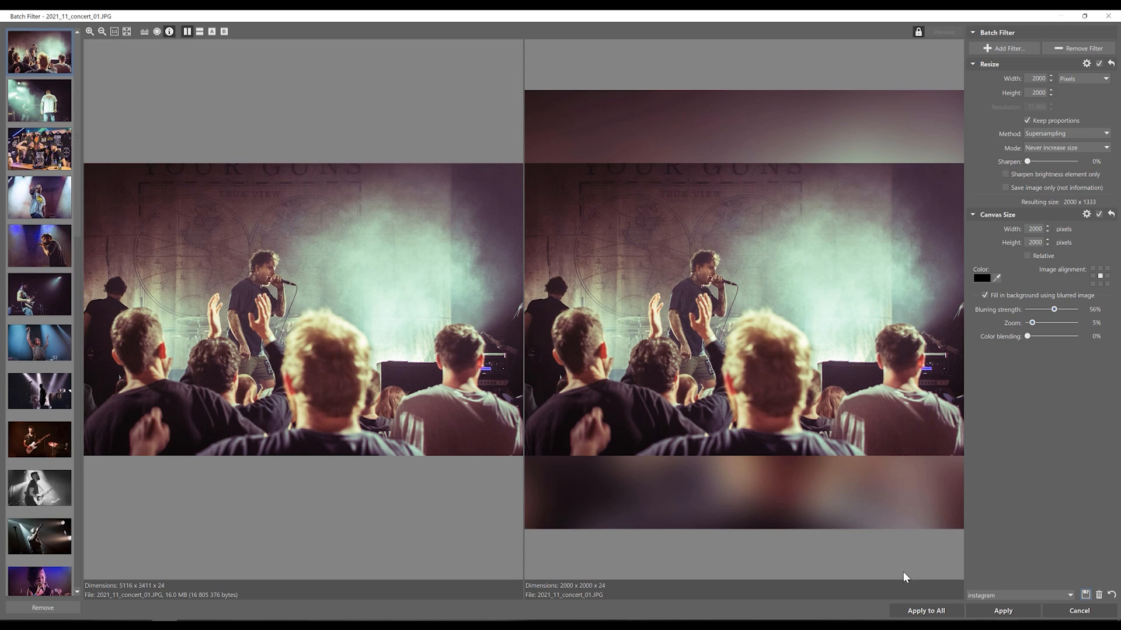
click(929, 612)
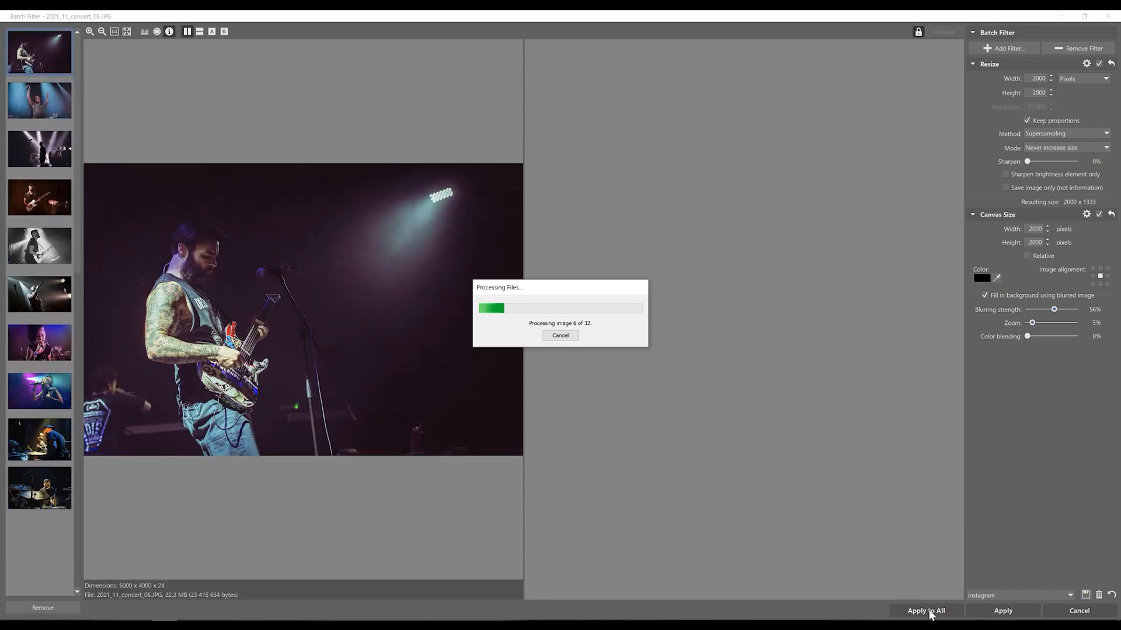